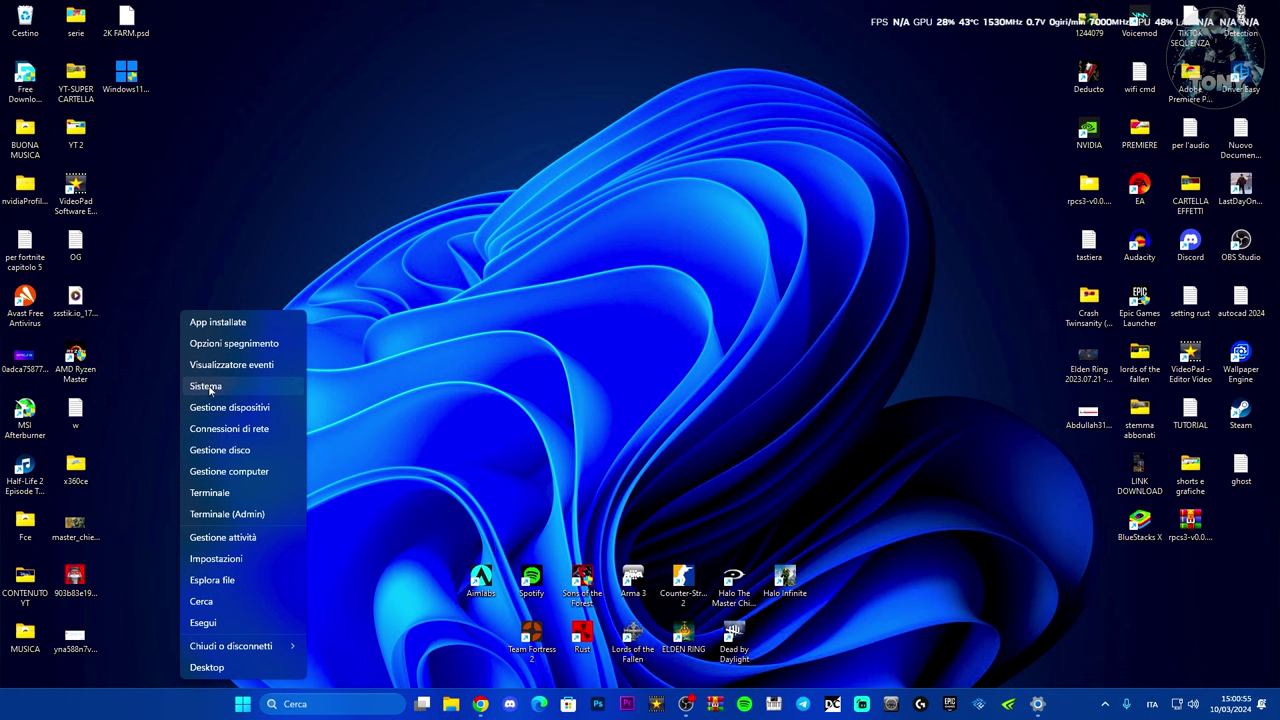
Open the Ripristino (Recovery) page in the Windows system settings
left_click(992, 662)
left_click(1042, 705)
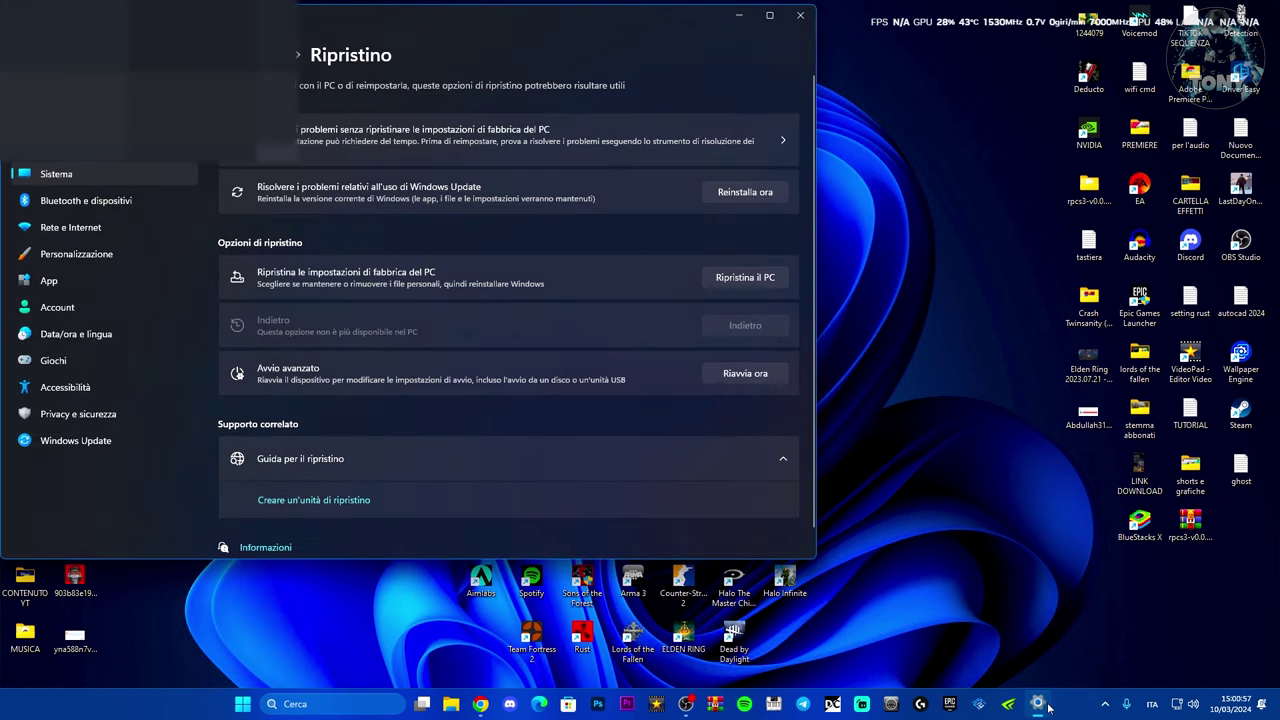
left_click(66, 177)
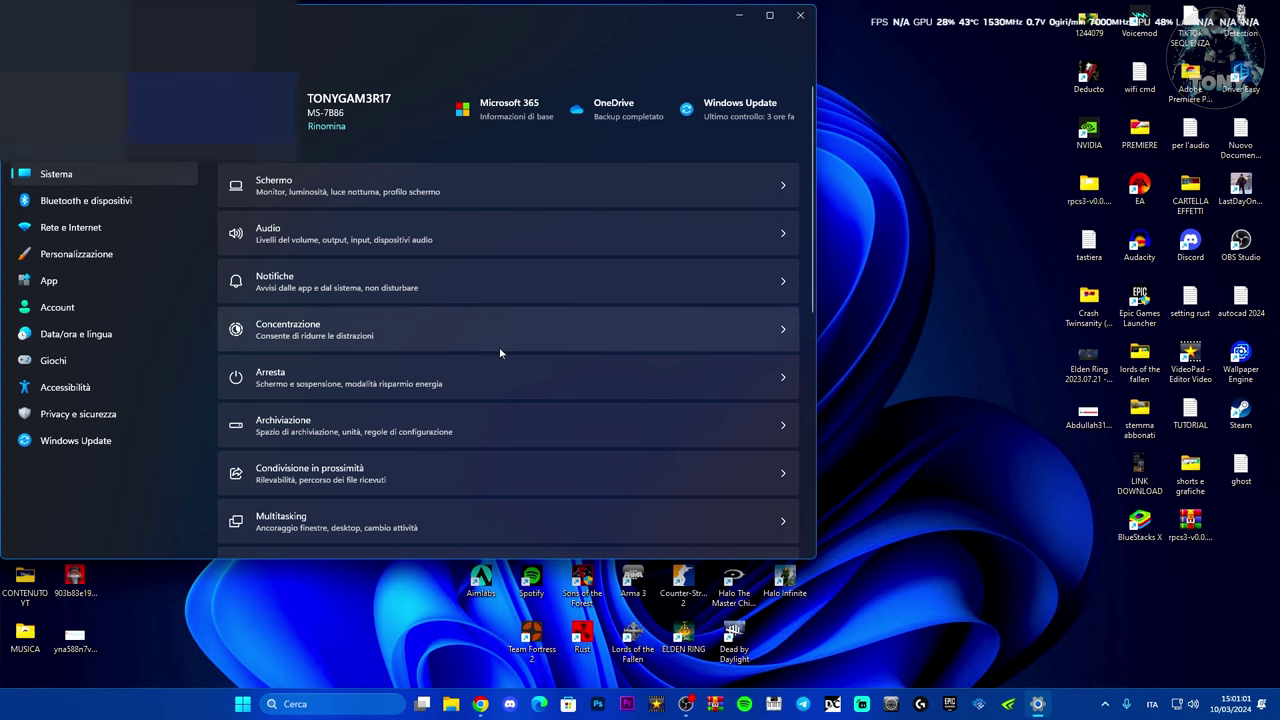
scroll(500, 351, "down", 5)
scroll(499, 347, "down", 2)
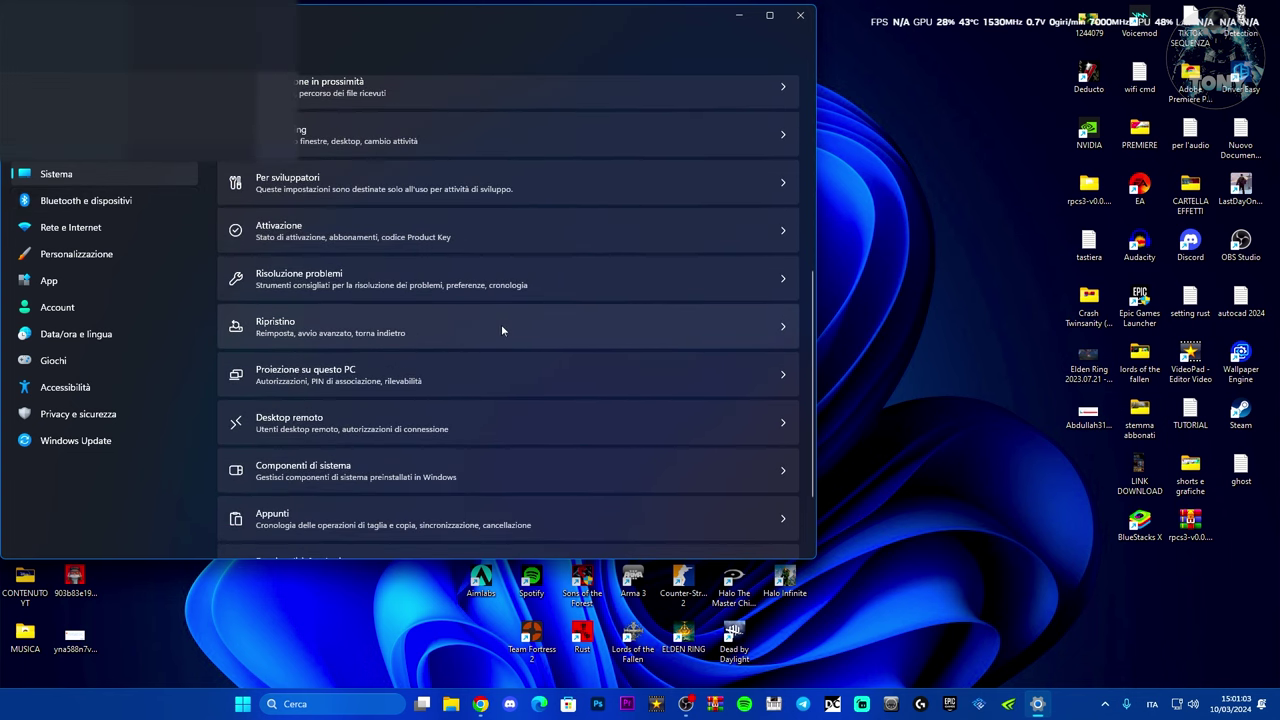
left_click(501, 324)
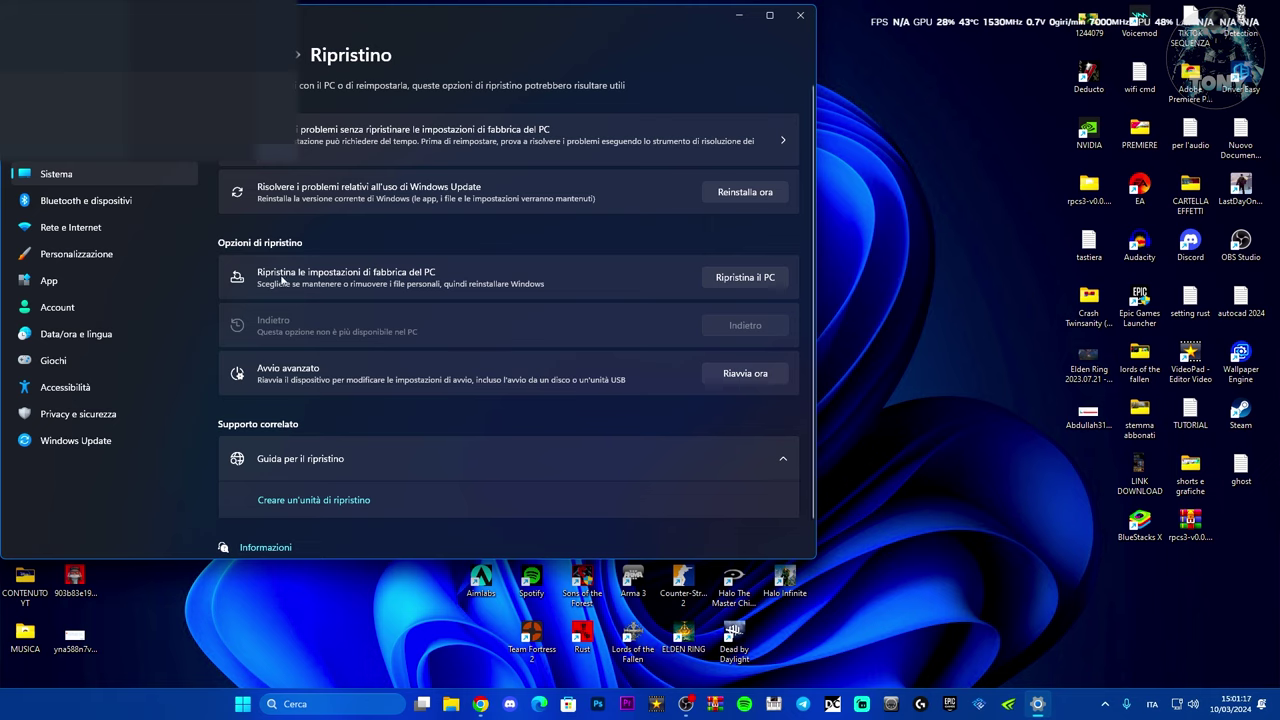
Start a PC reset with Rimuovi tutto and Reinstallazione locale, and open its additional settings for changing
left_click(745, 277)
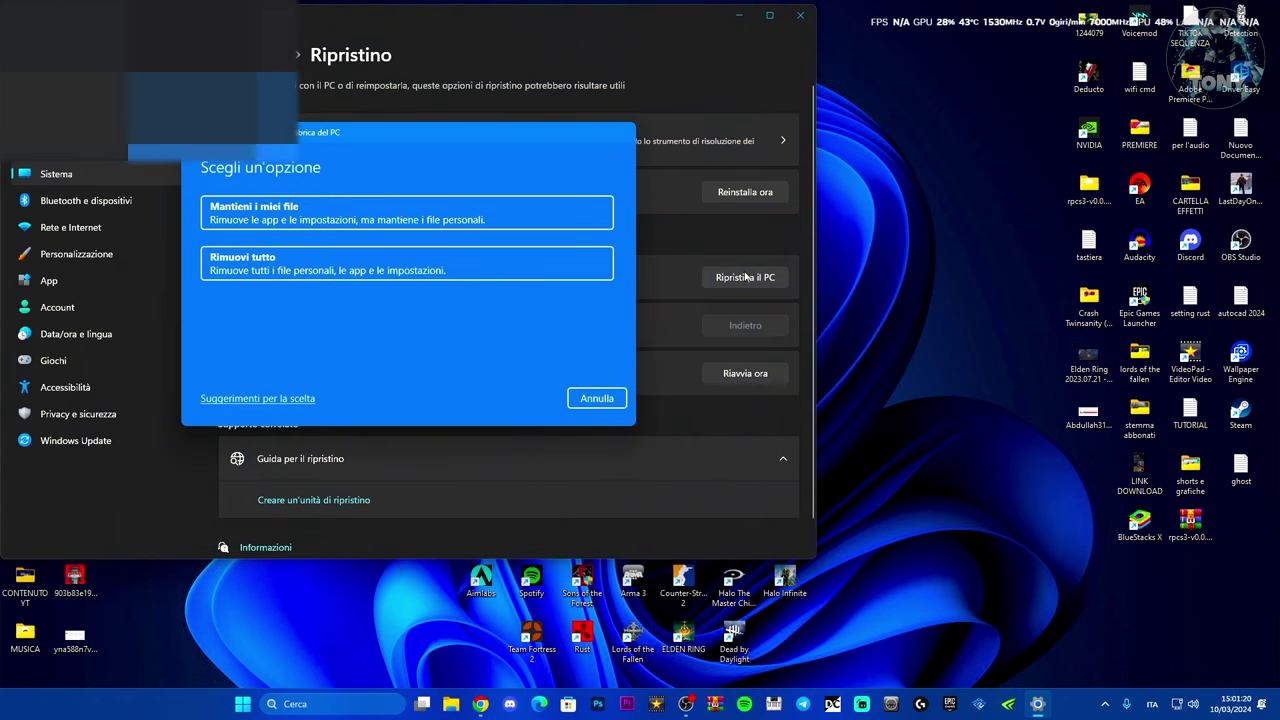
left_click(246, 274)
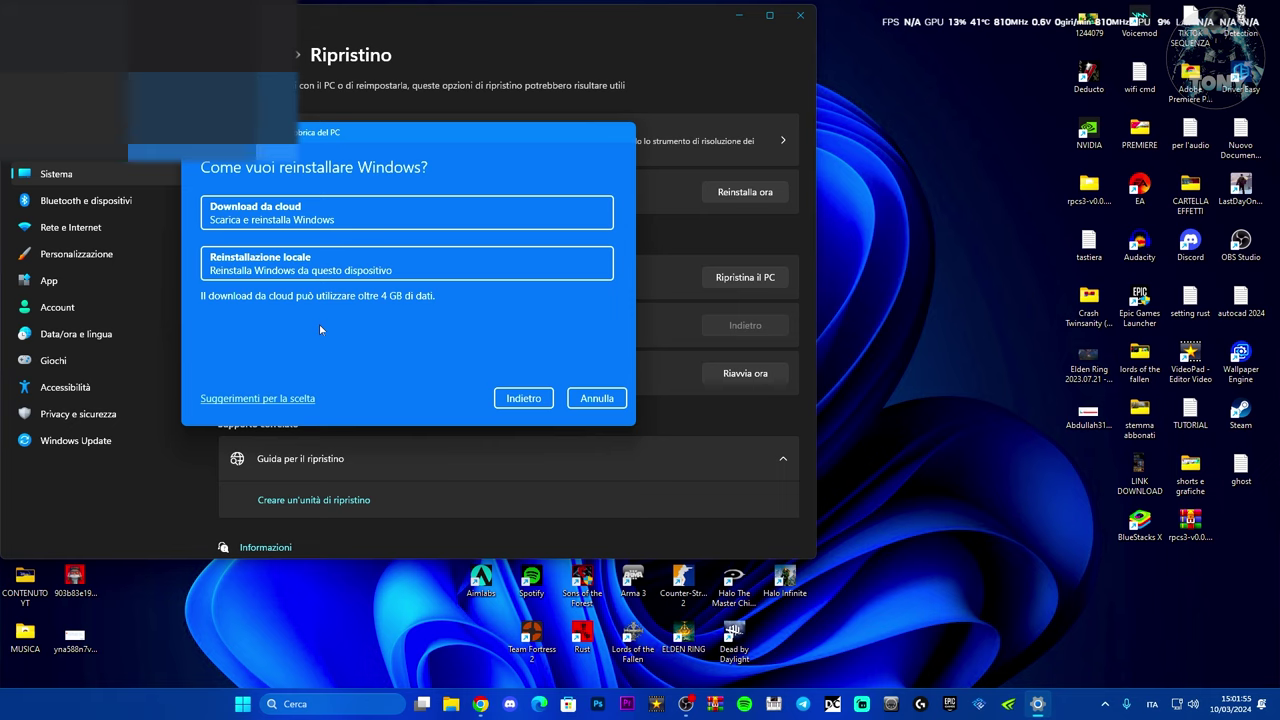
left_click(252, 276)
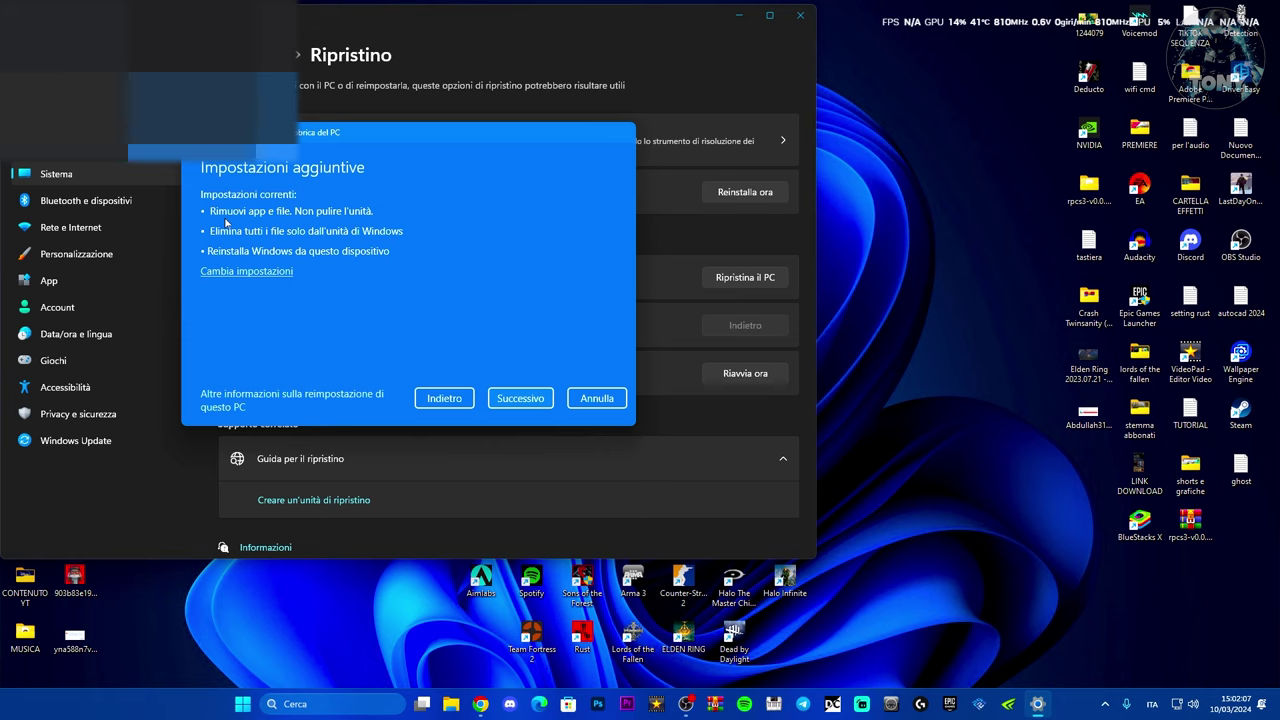
left_click(230, 271)
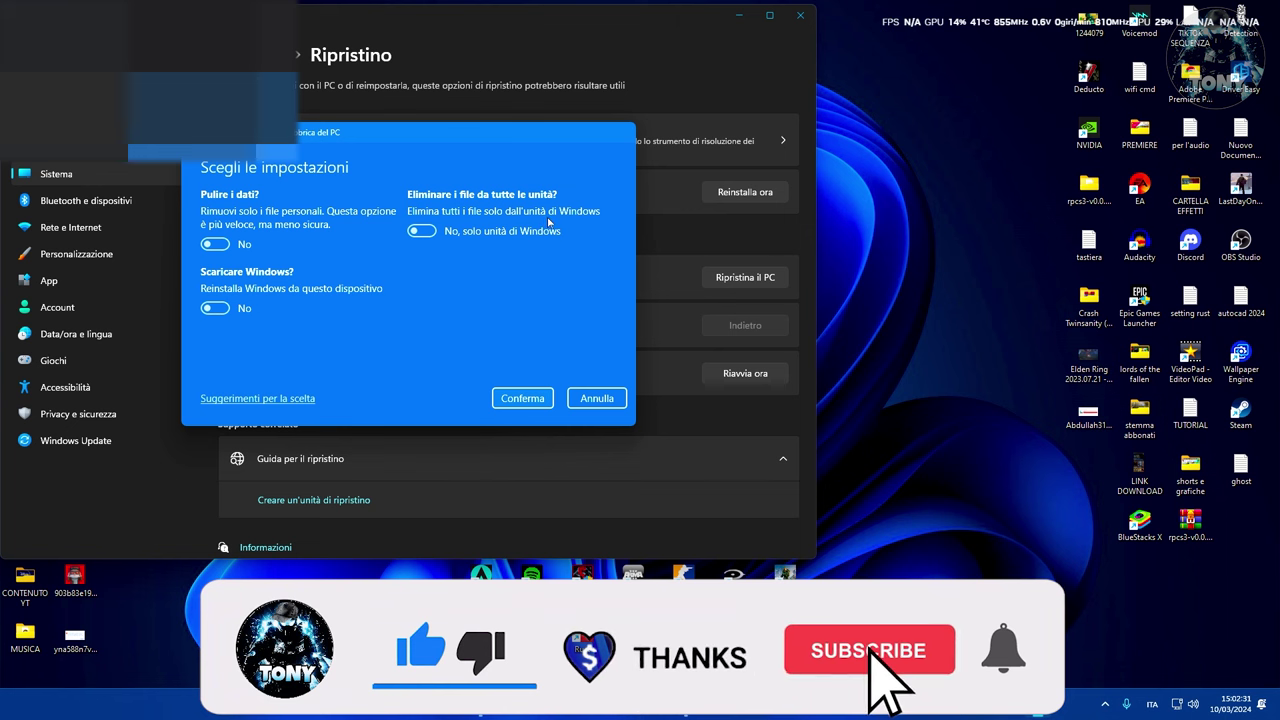
Examine the PC's drives under Questo PC in File Explorer, selecting Disco locale (C:), and move the window clear of the reset dialog
key("super+e")
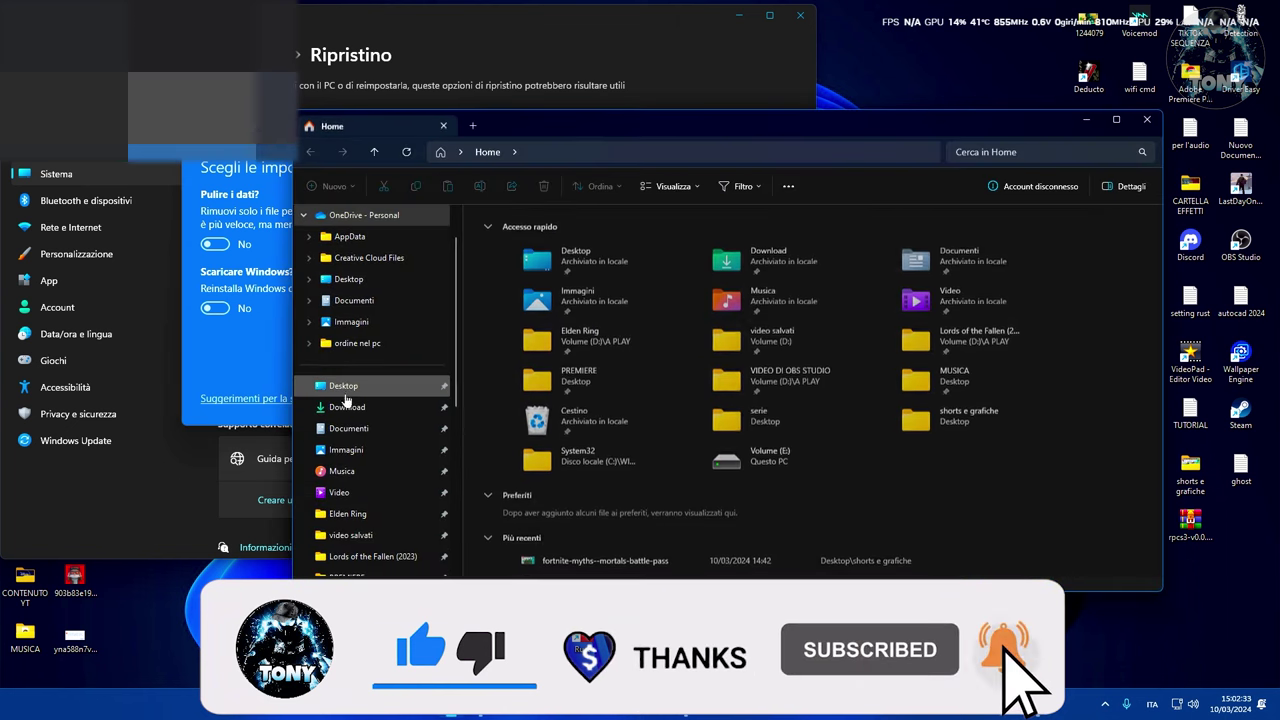
scroll(350, 450, "down", 3)
scroll(353, 488, "down", 2)
left_click(350, 490)
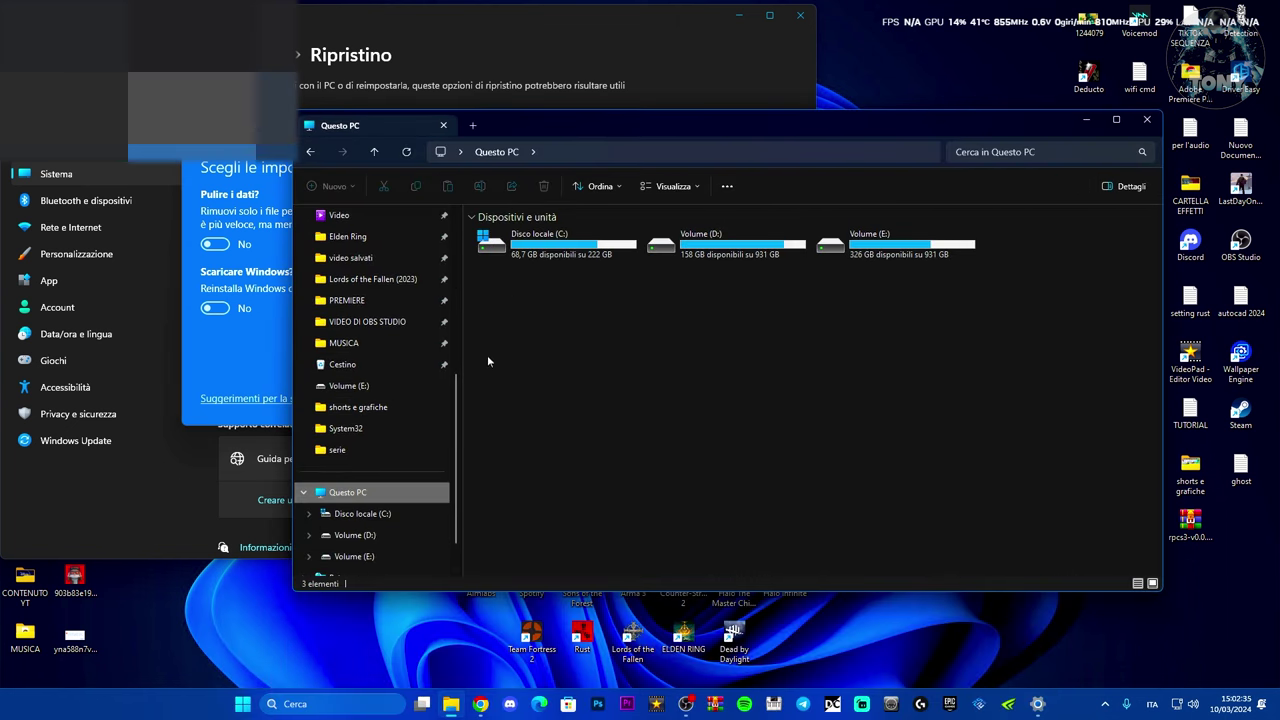
left_click(525, 245)
left_click_drag(563, 124, 887, 193)
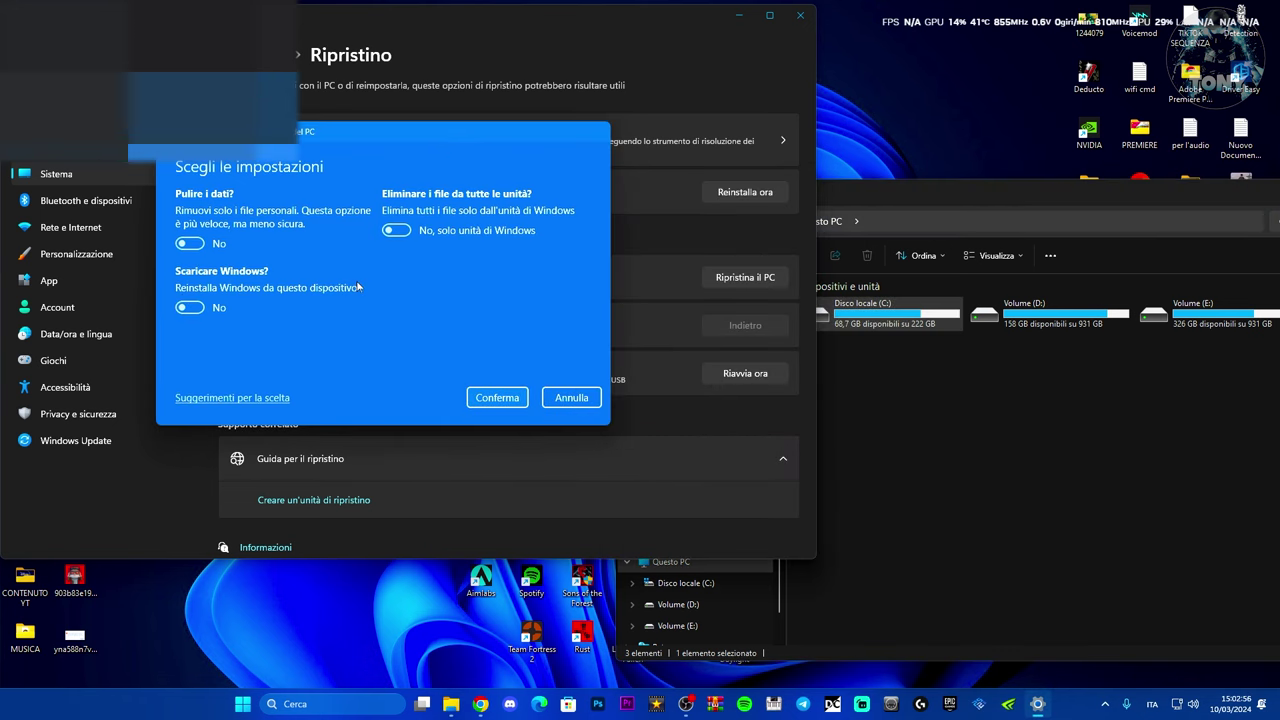
Cancel the full reset and start another with Mantieni i miei file and local reinstallation, opening its additional settings
left_click(577, 400)
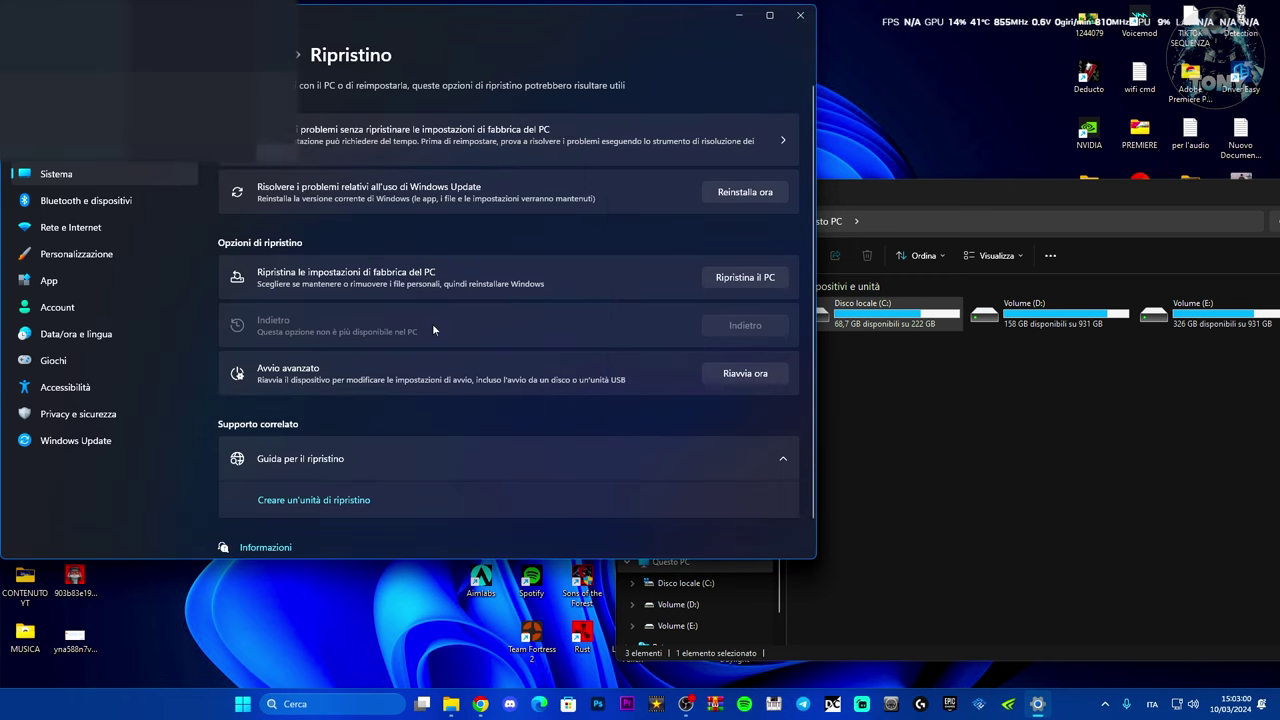
left_click(747, 282)
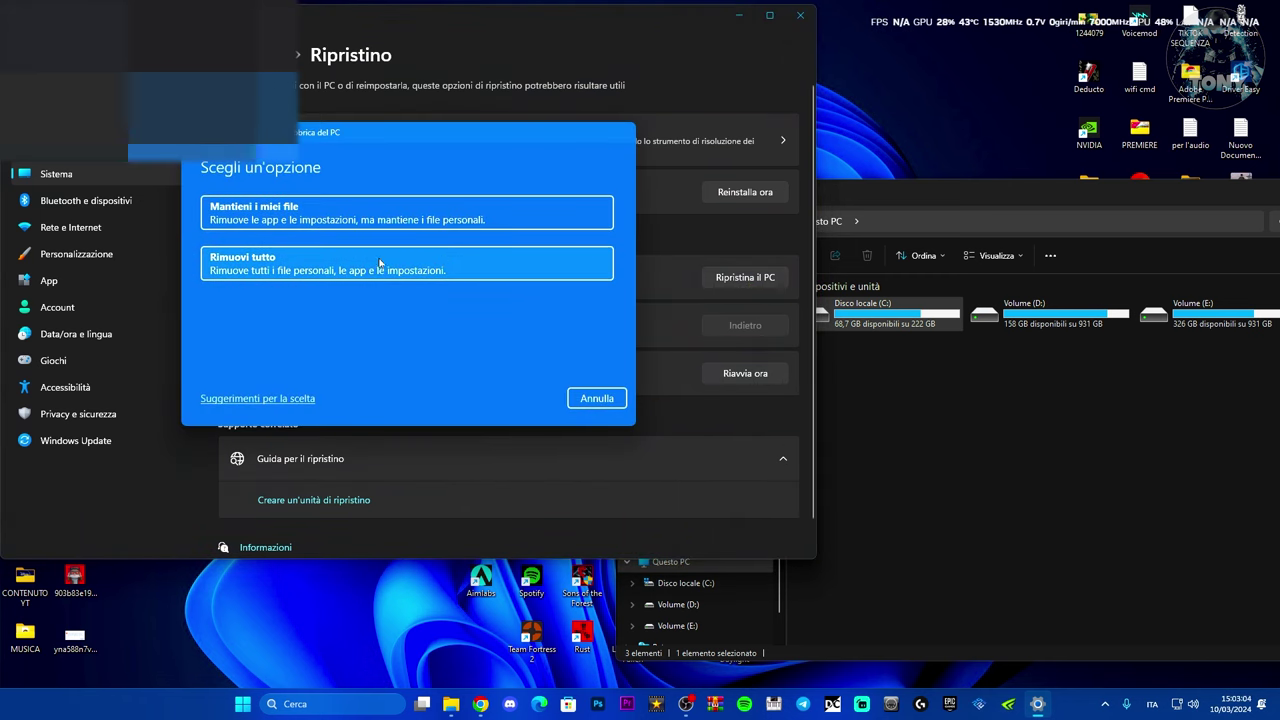
left_click(239, 222)
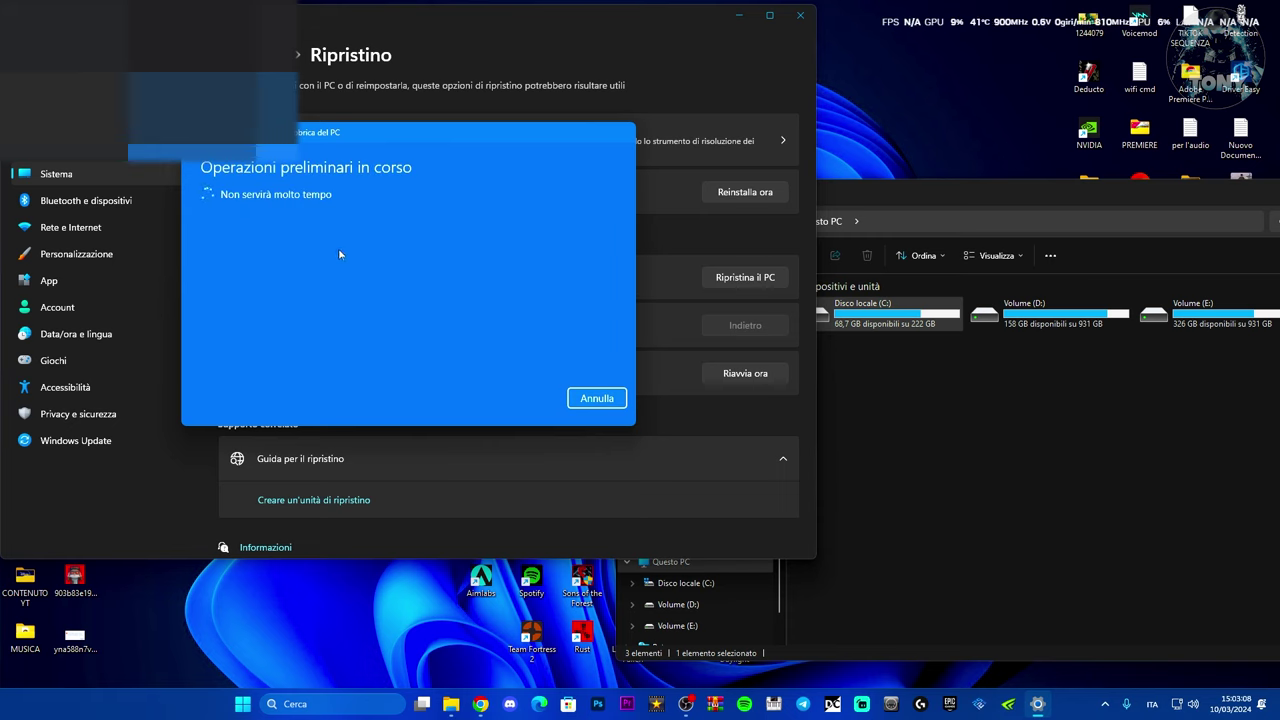
left_click(288, 267)
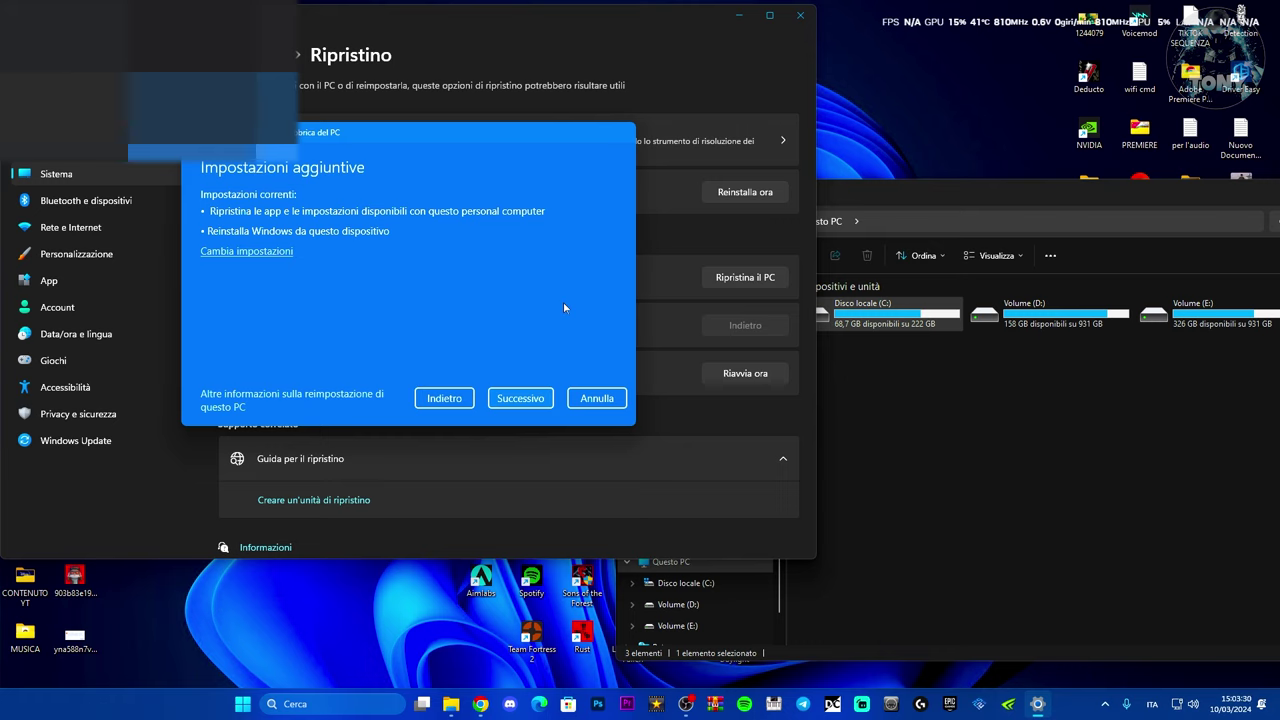
left_click(266, 250)
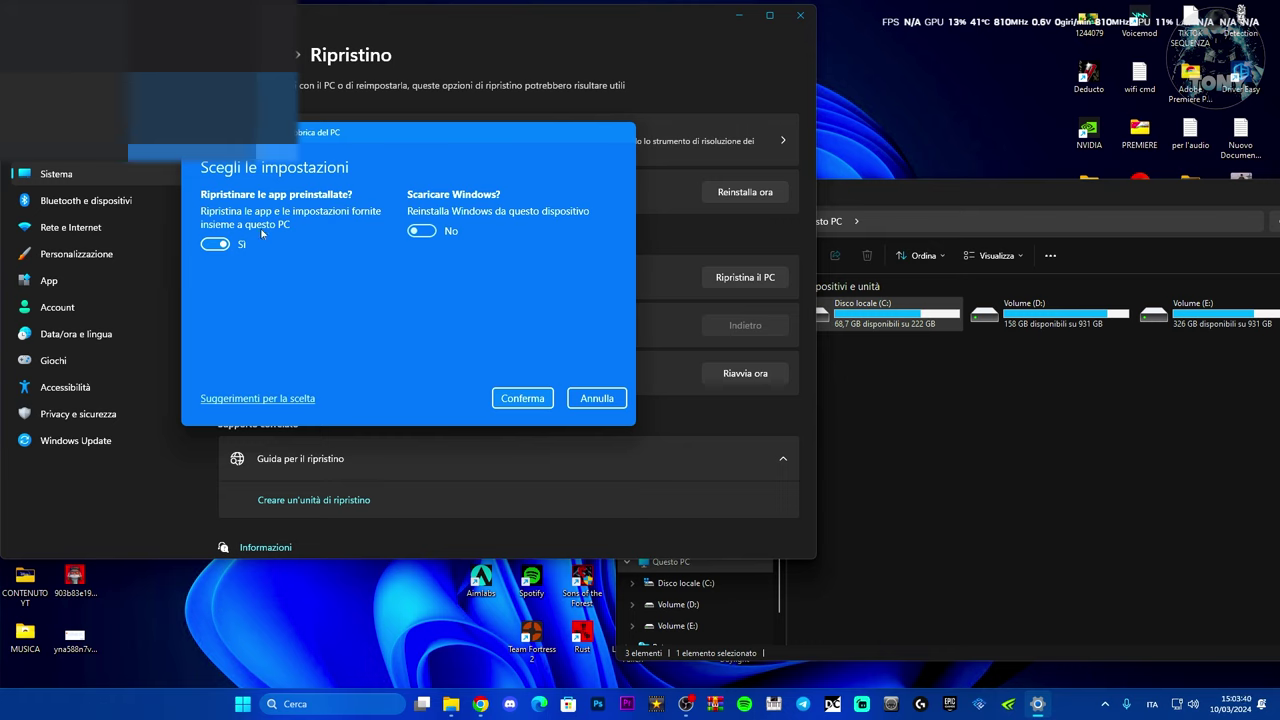
Open the reset dialog's selection tips in the browser and examine the table of Windows 11 recovery options
left_click(254, 399)
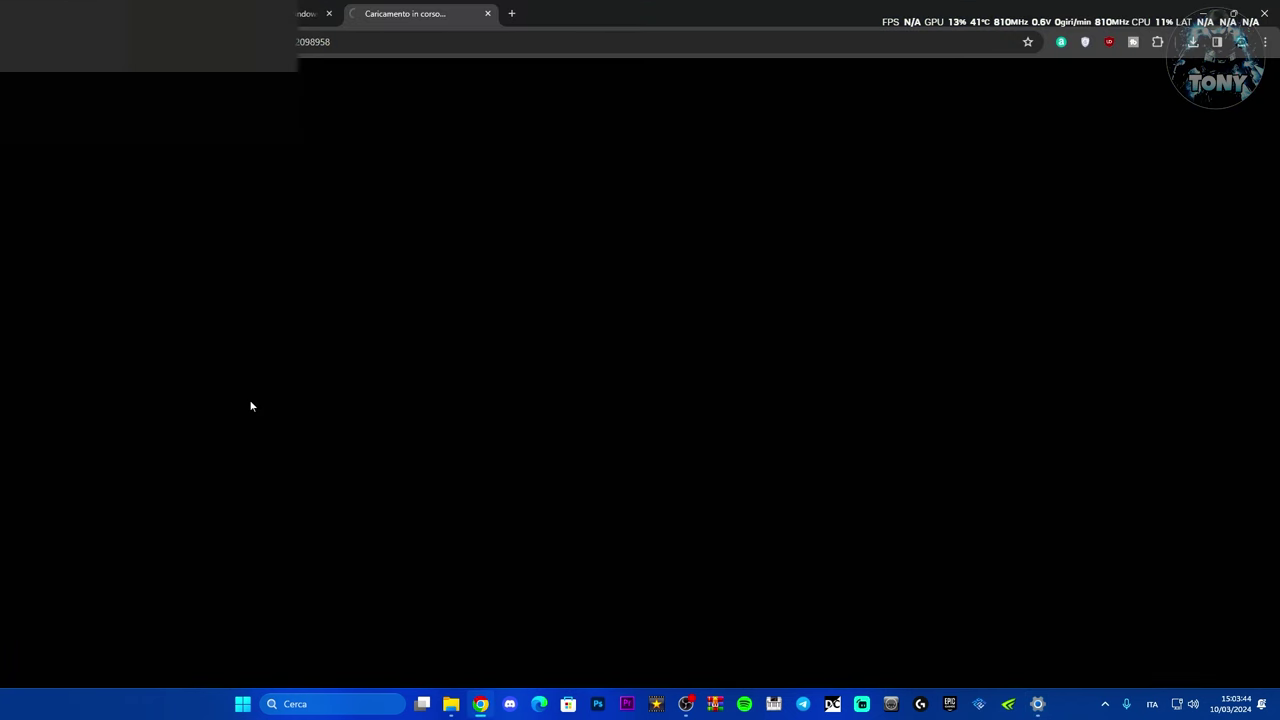
scroll(805, 450, "down", 2)
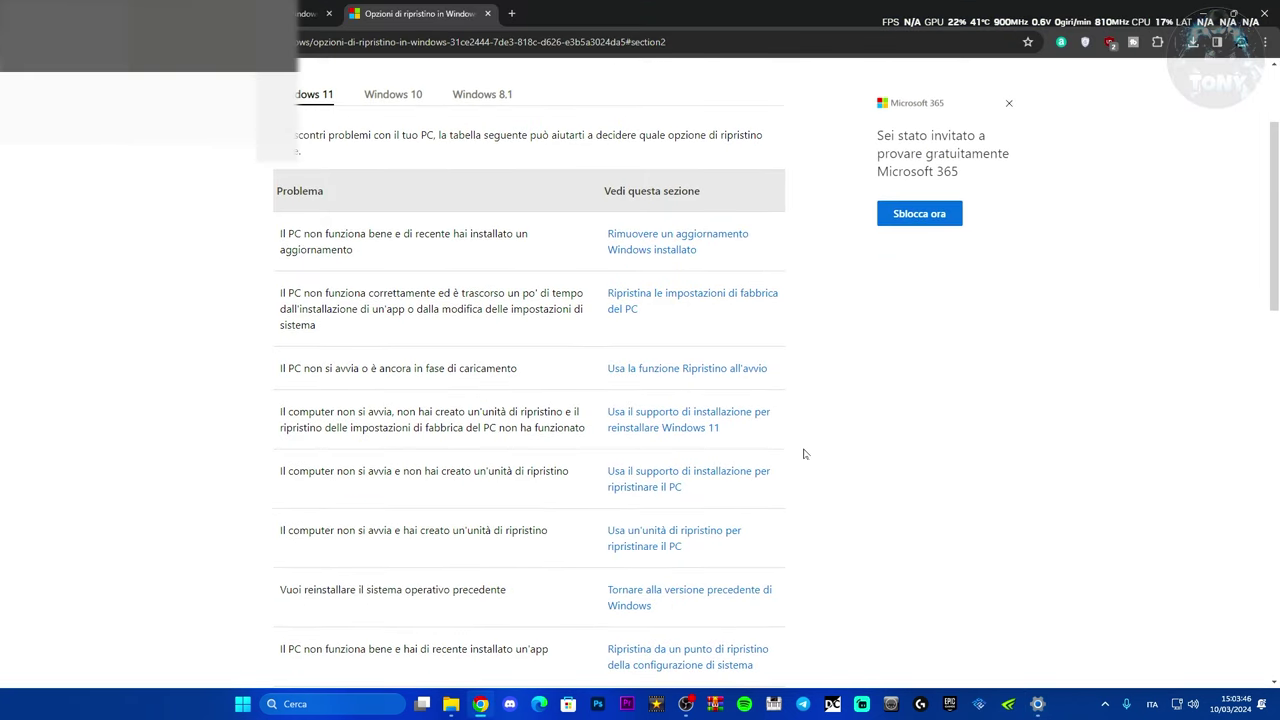
scroll(803, 454, "down", 2)
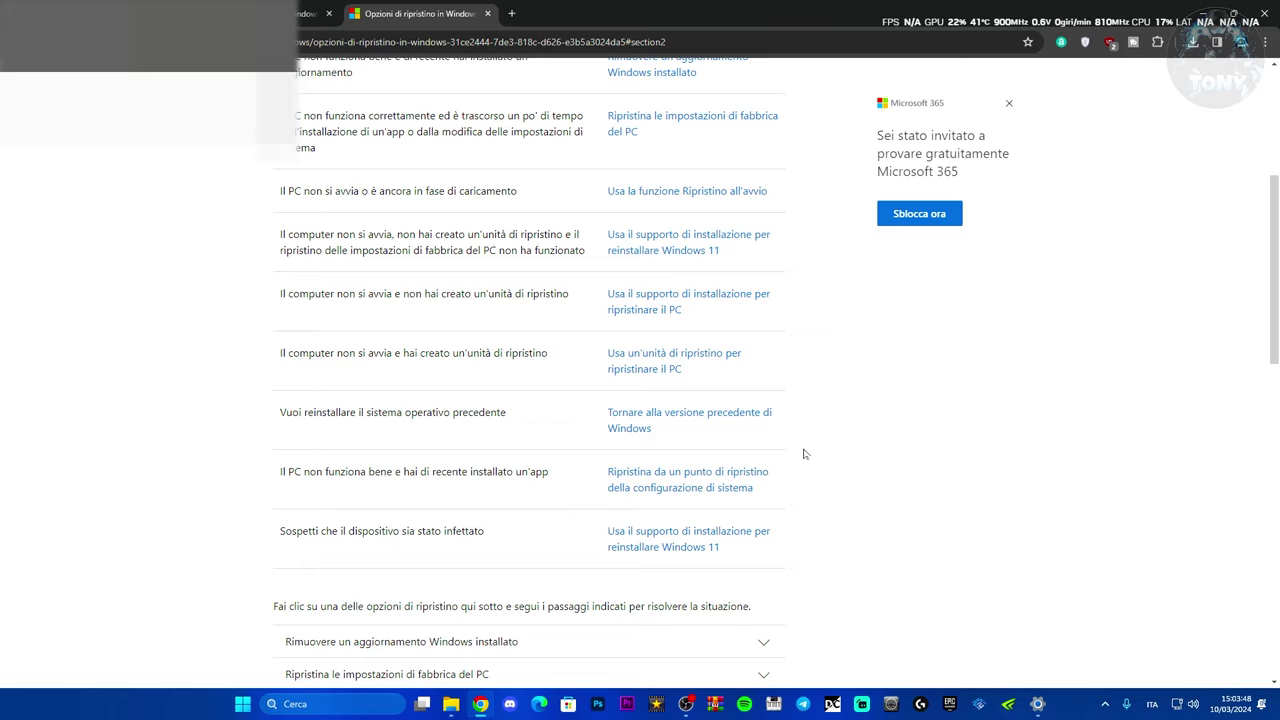
scroll(803, 454, "up", 2)
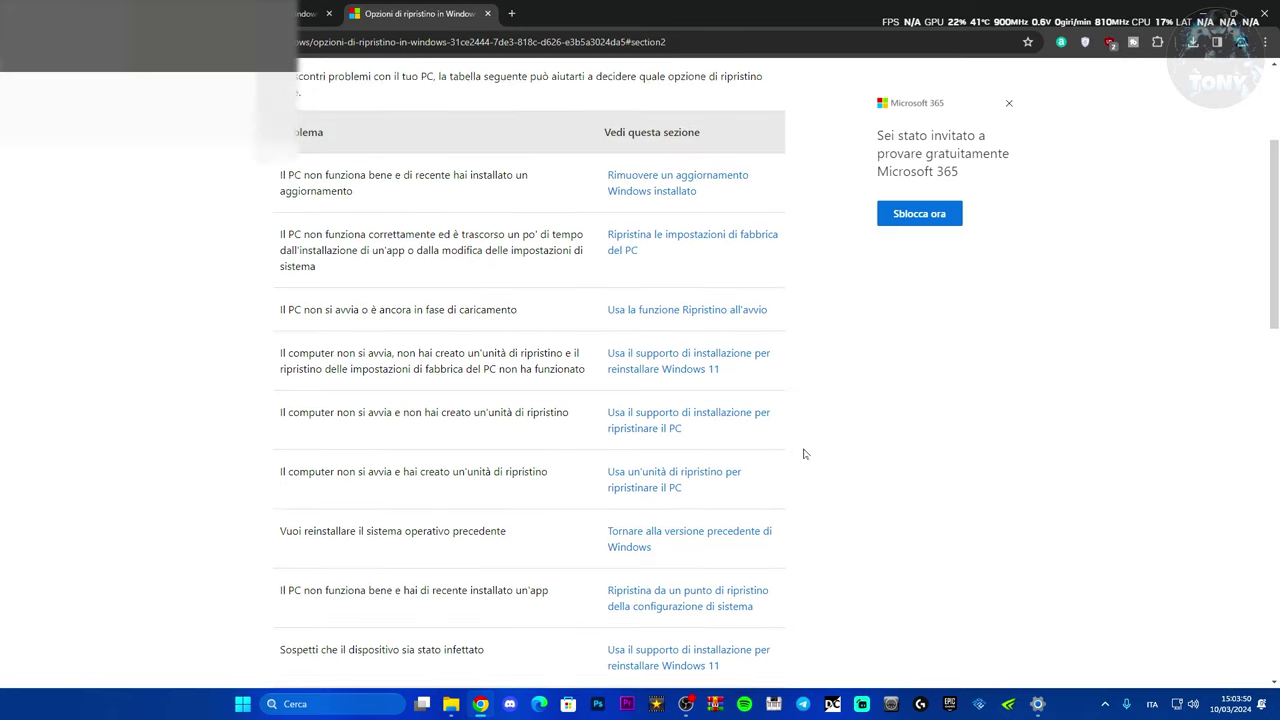
scroll(803, 454, "down", 3)
scroll(803, 454, "up", 5)
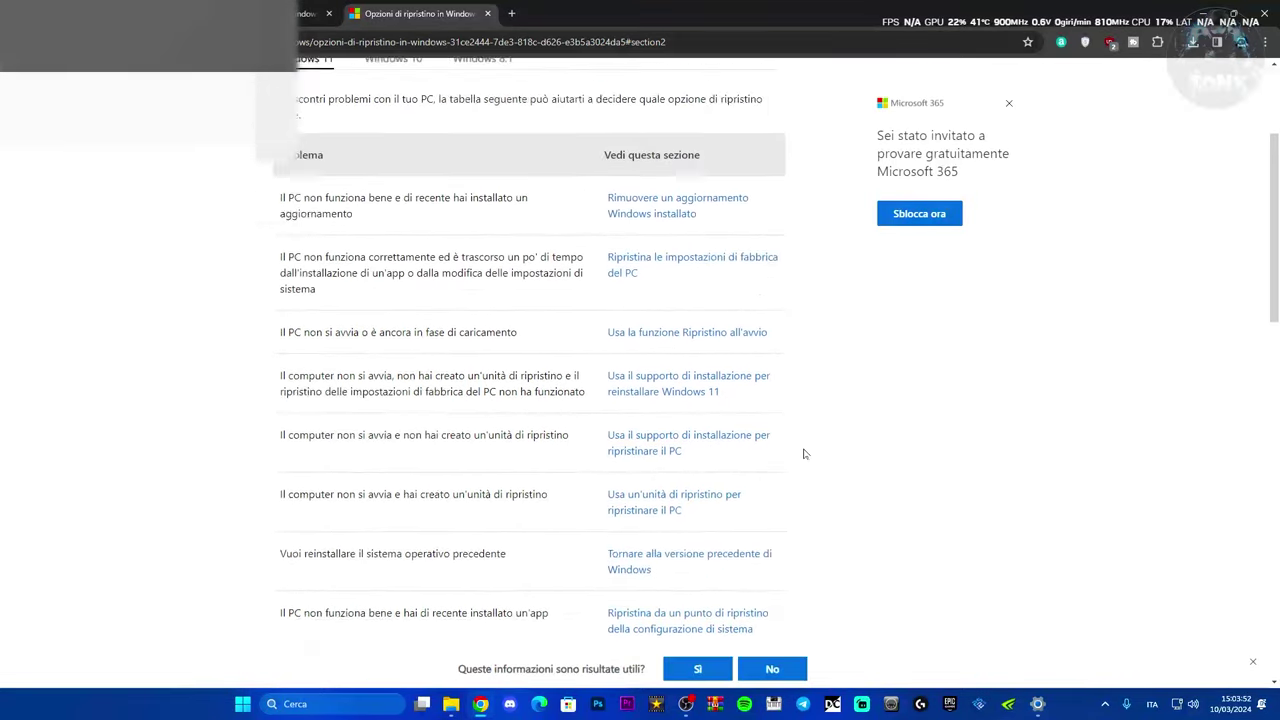
Examine the installation assistant, installation media and ISO options on Microsoft's Windows 11 download page
scroll(803, 454, "down", 1)
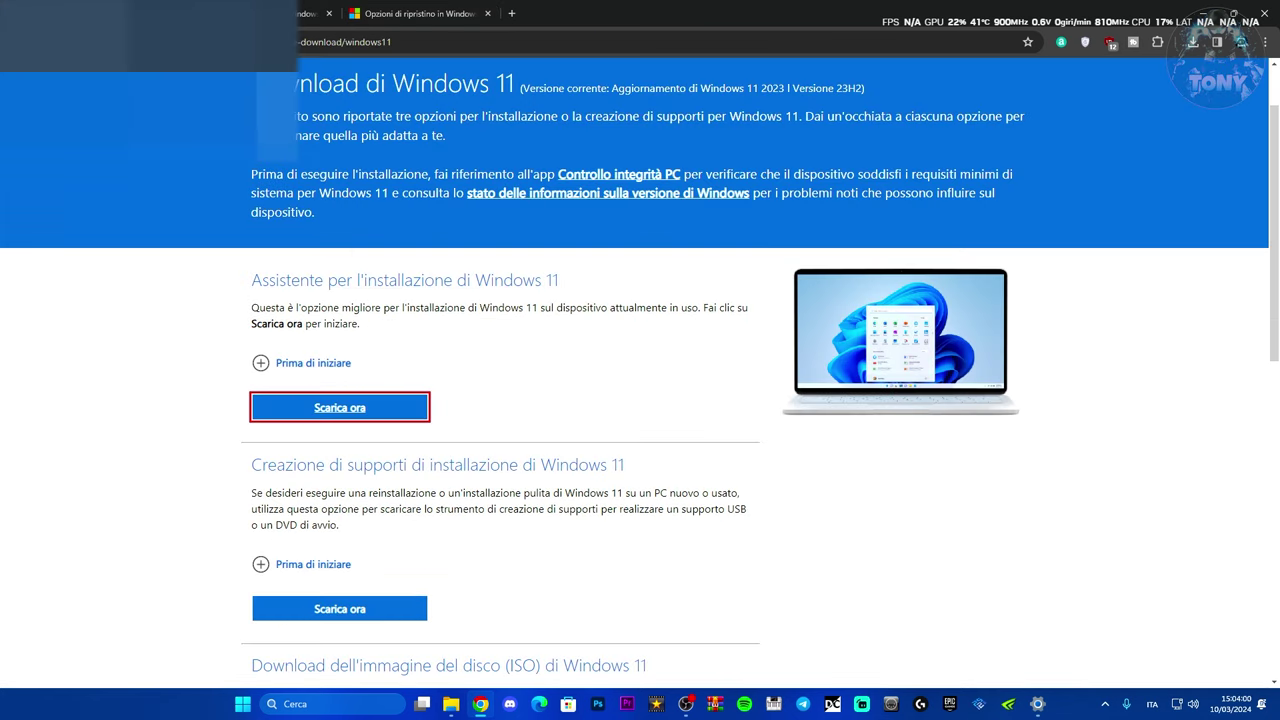
scroll(681, 374, "down", 1)
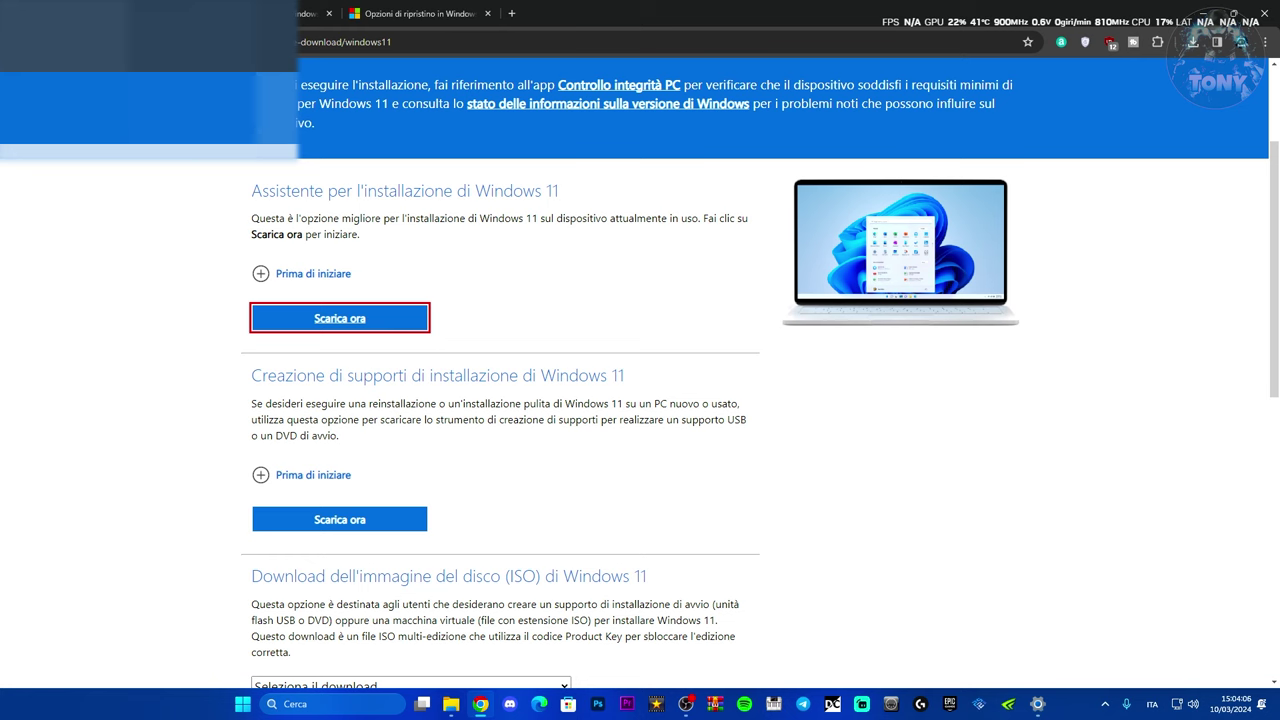
scroll(681, 374, "down", 1)
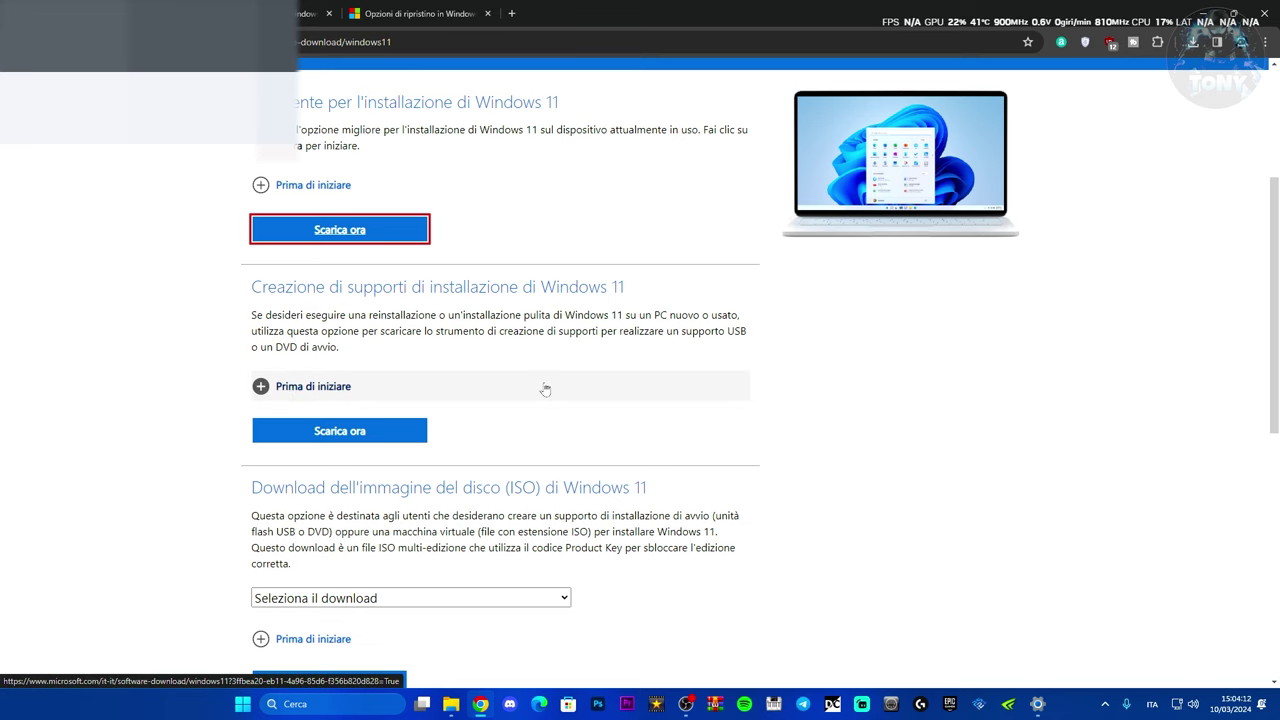
scroll(545, 389, "down", 1)
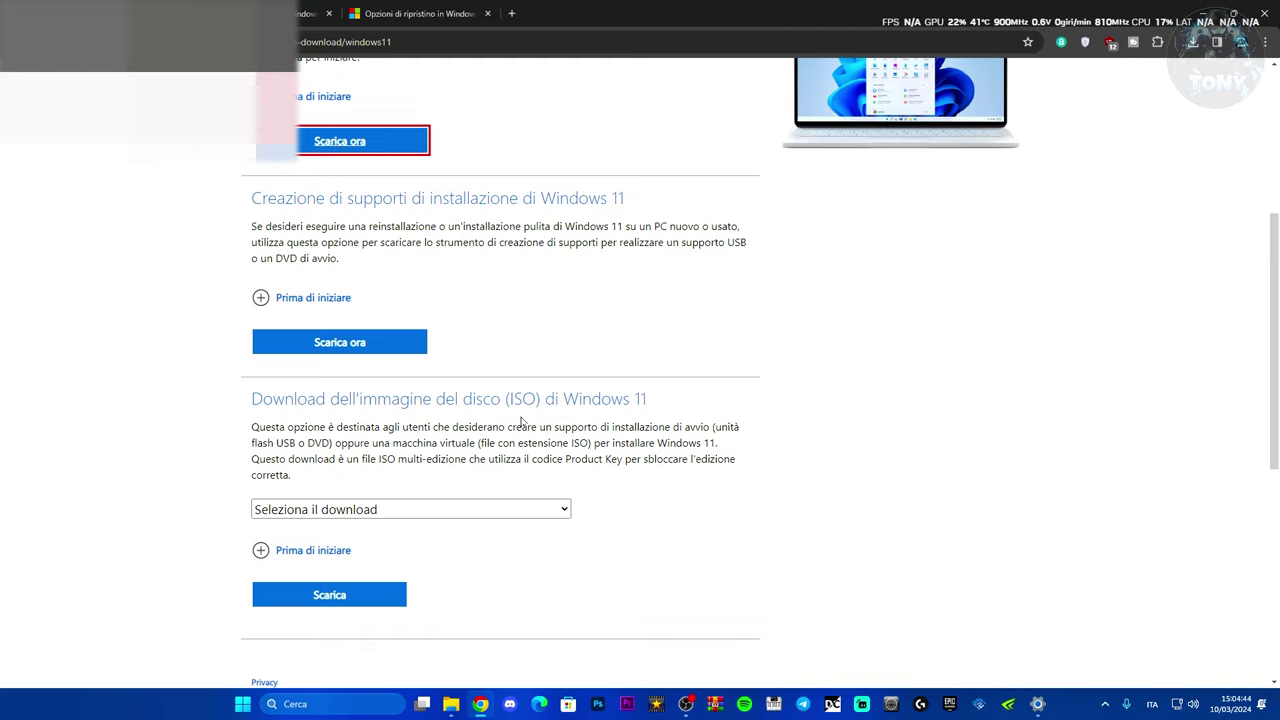
scroll(522, 422, "up", 3)
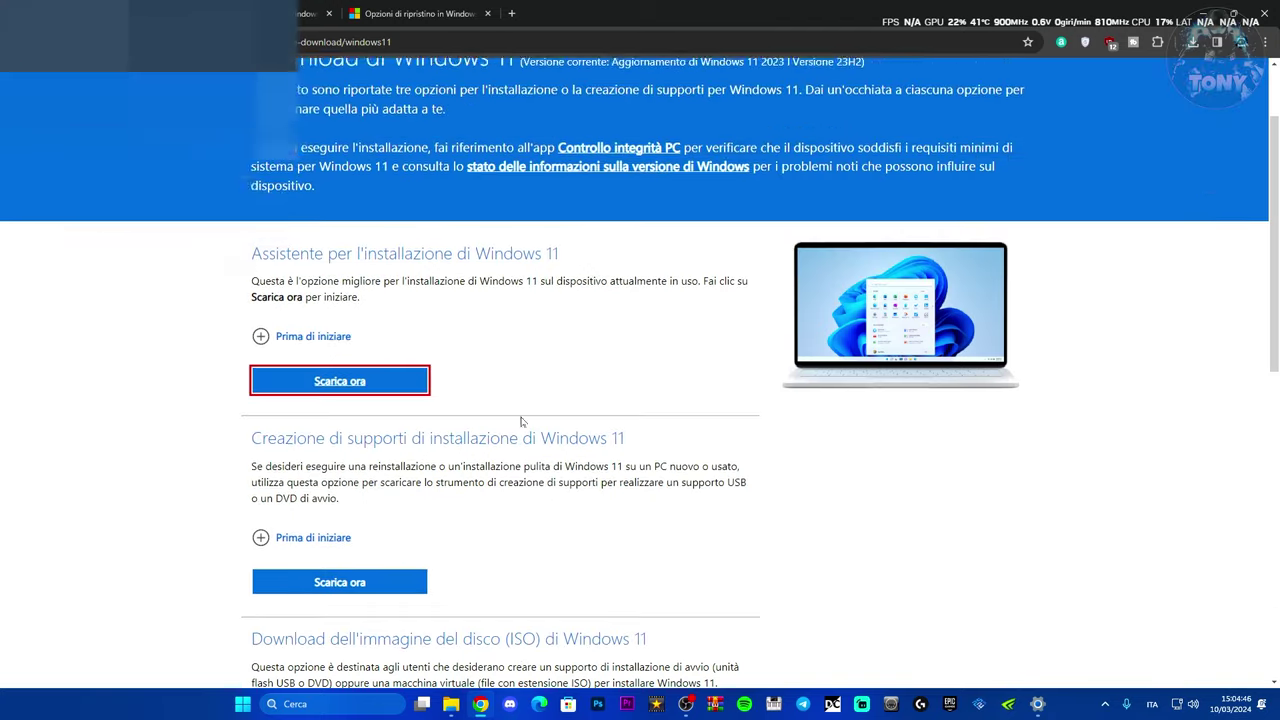
scroll(523, 420, "down", 2)
Return to the Settings window and cancel the file-keeping reset, then bring up the reset choices again and cancel them
key("alt+Tab")
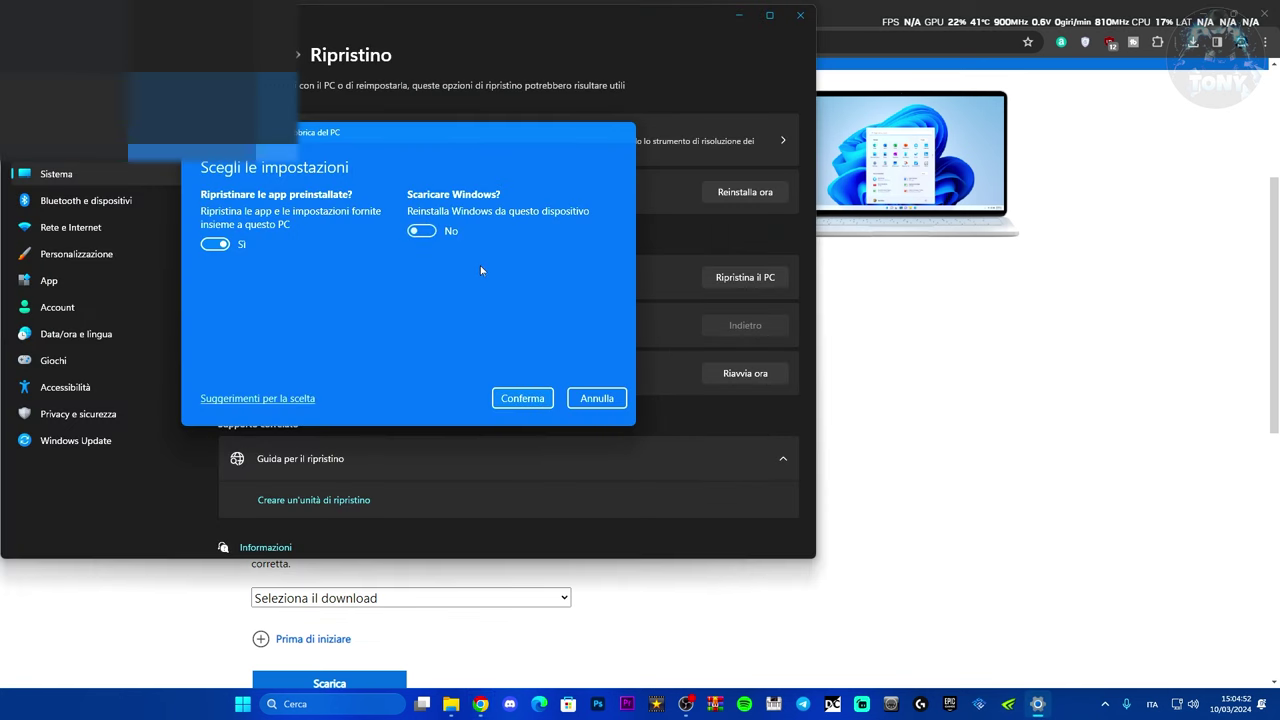
left_click(596, 403)
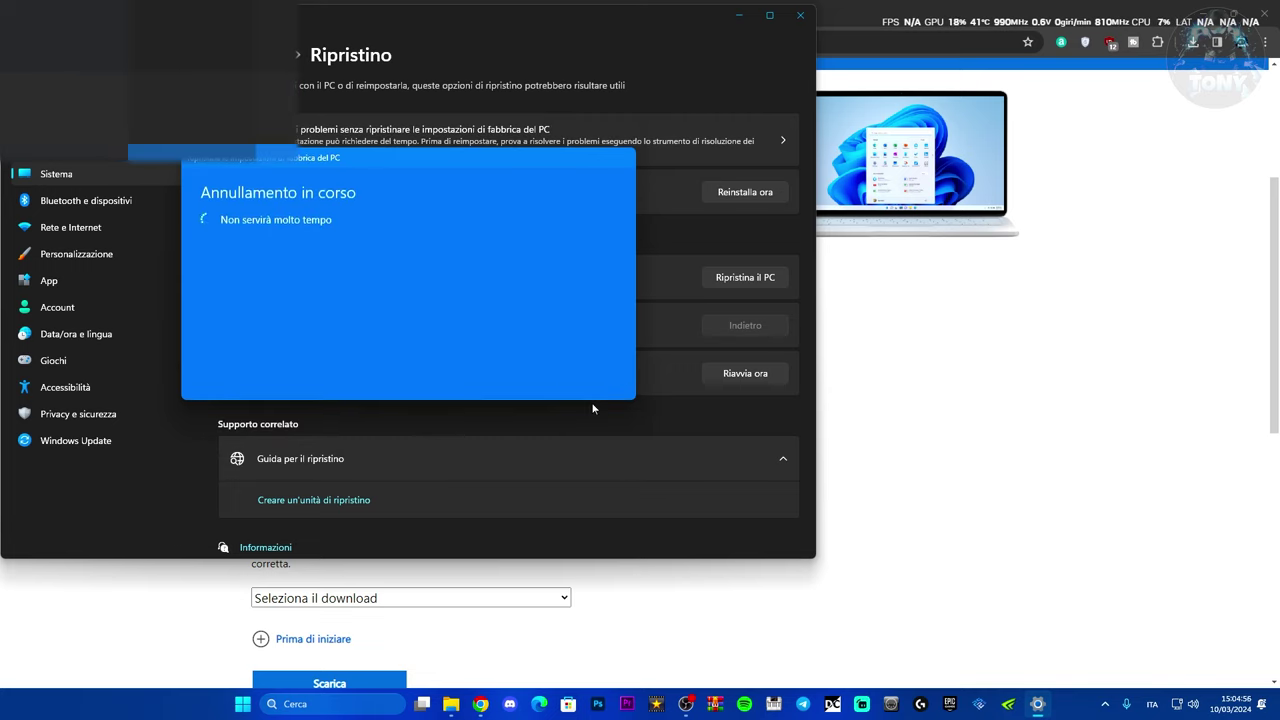
left_click(733, 278)
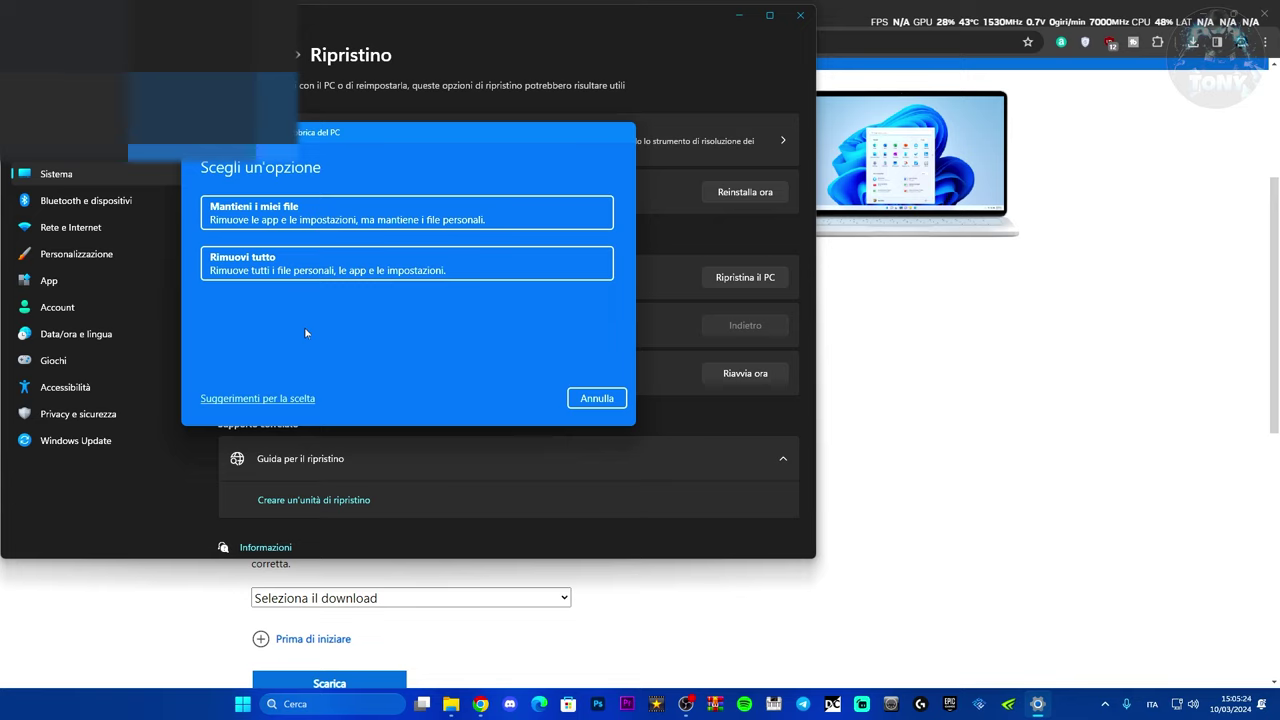
left_click(598, 400)
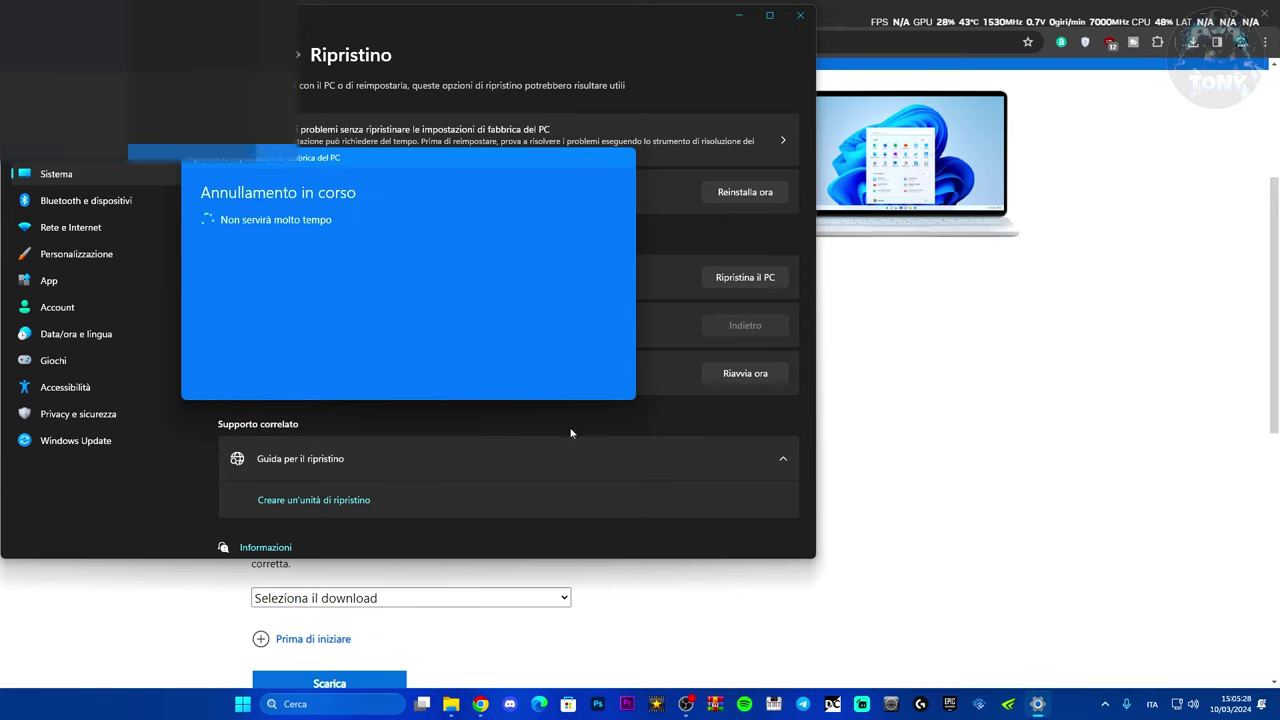